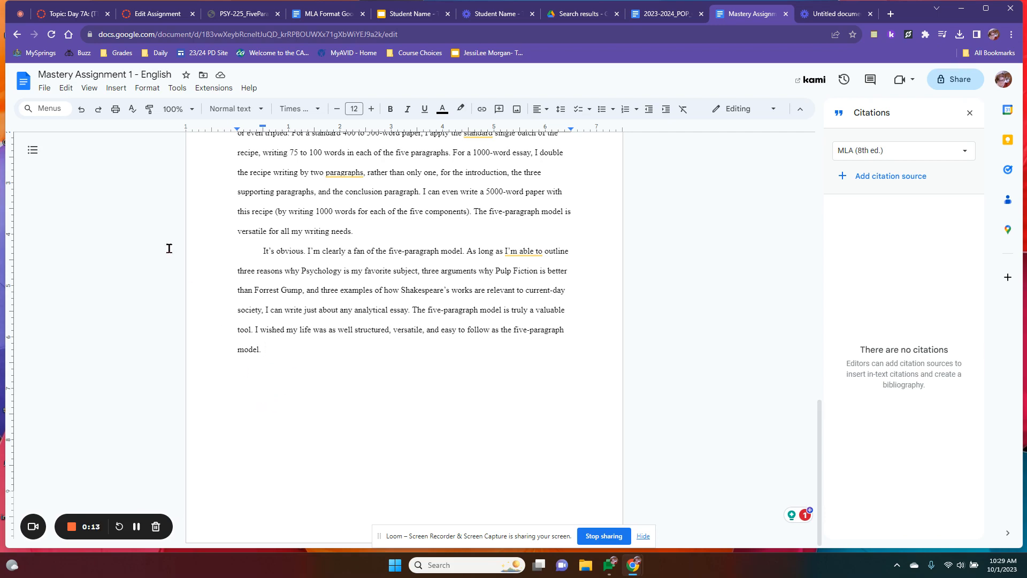
Step: Insert a page break after the essay's final paragraph to start a new page
click(117, 88)
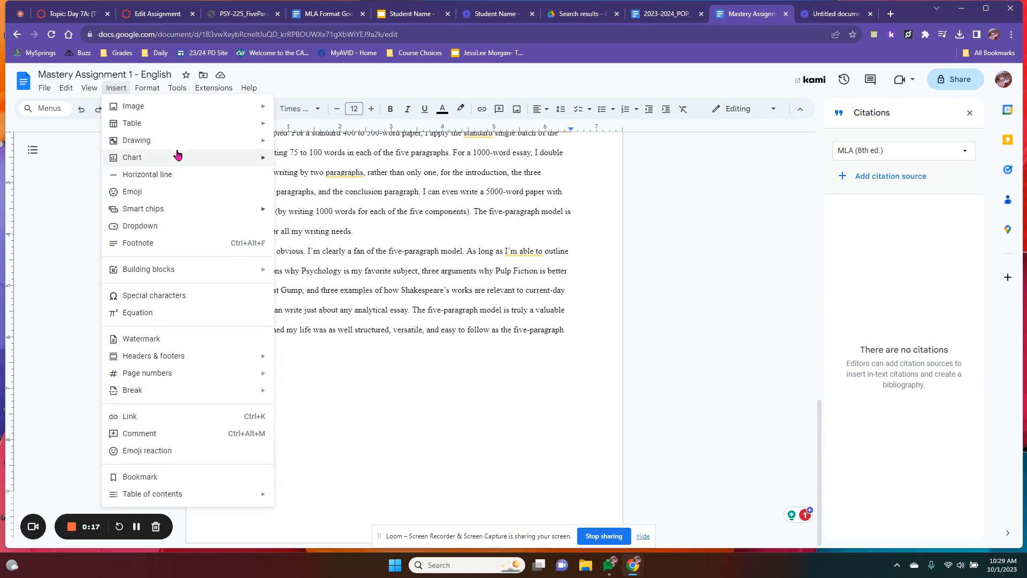
mouse_move(189, 397)
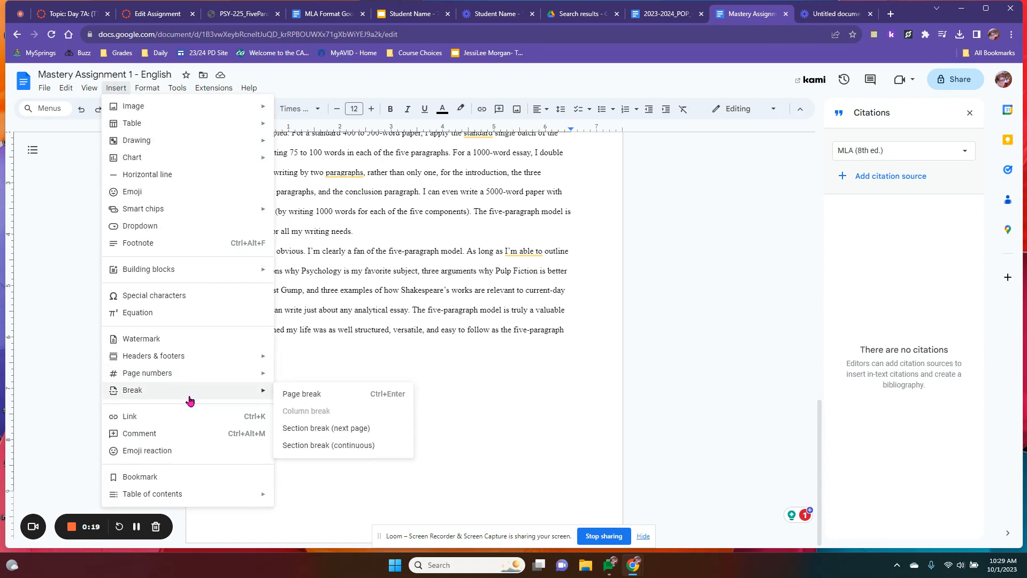
click(340, 399)
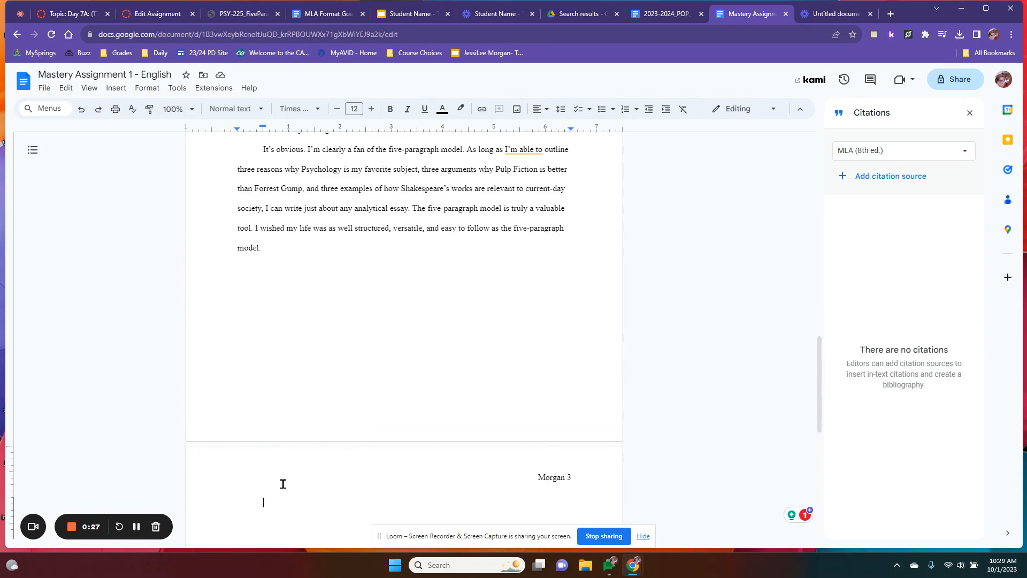
Step: Close and reopen the citations tool, and choose MLA (8th ed.) as the citation style
click(970, 113)
click(177, 87)
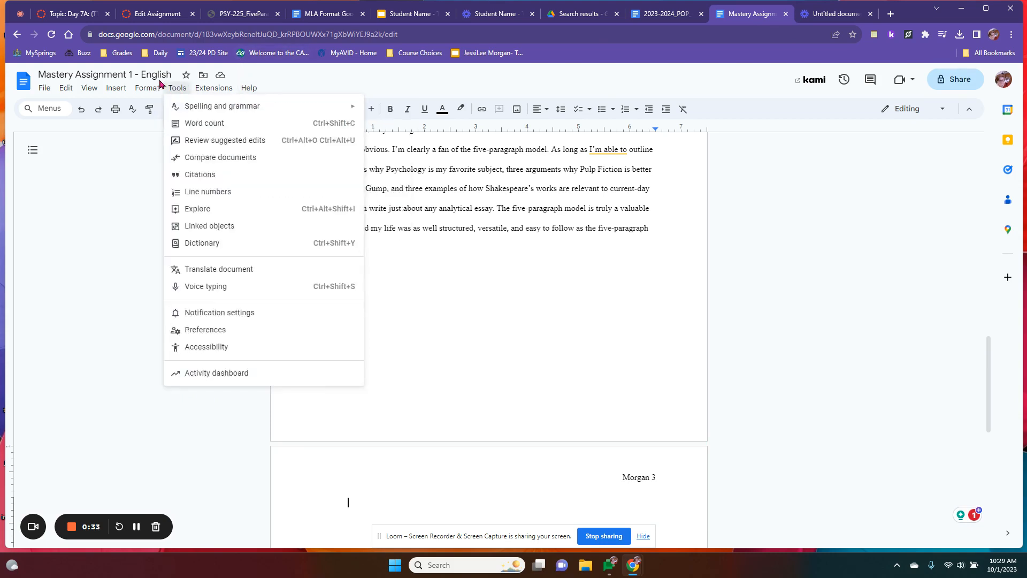
mouse_move(193, 90)
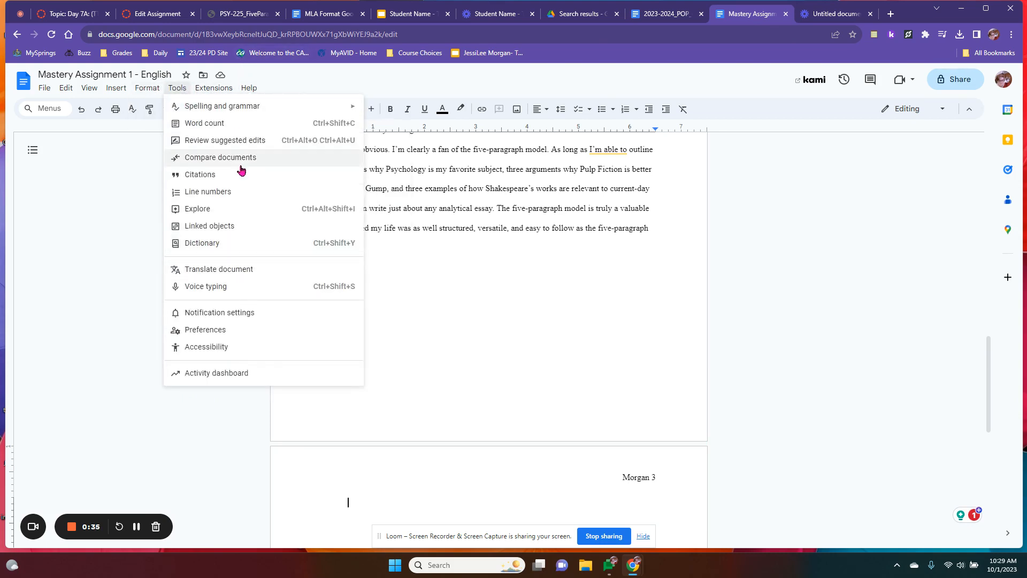
click(242, 172)
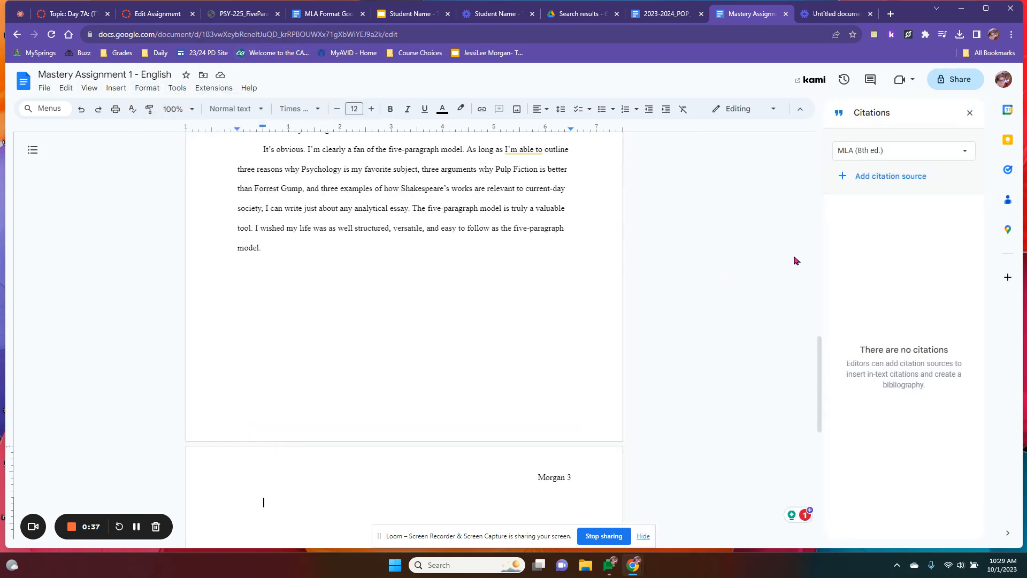
click(884, 159)
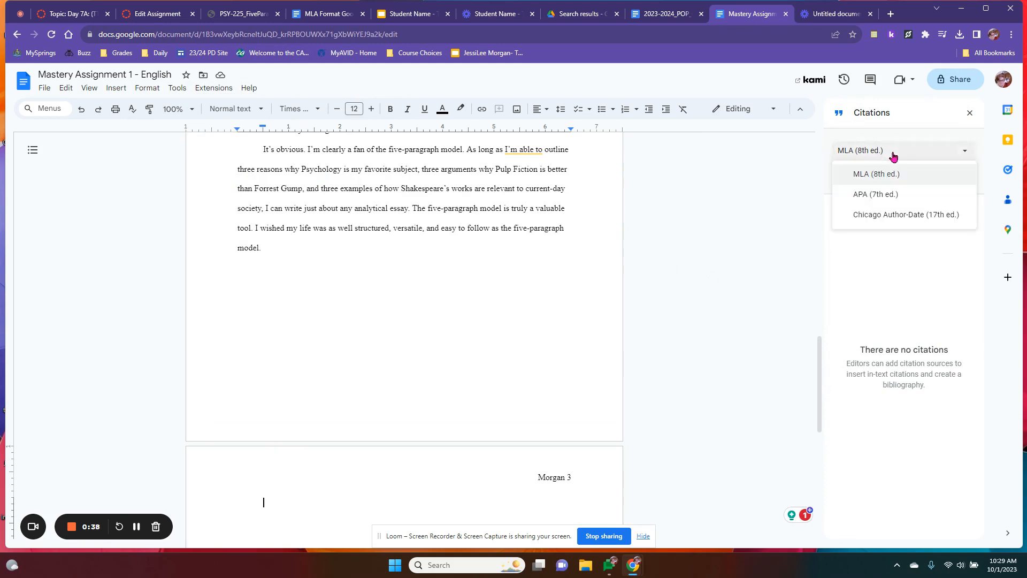
click(903, 181)
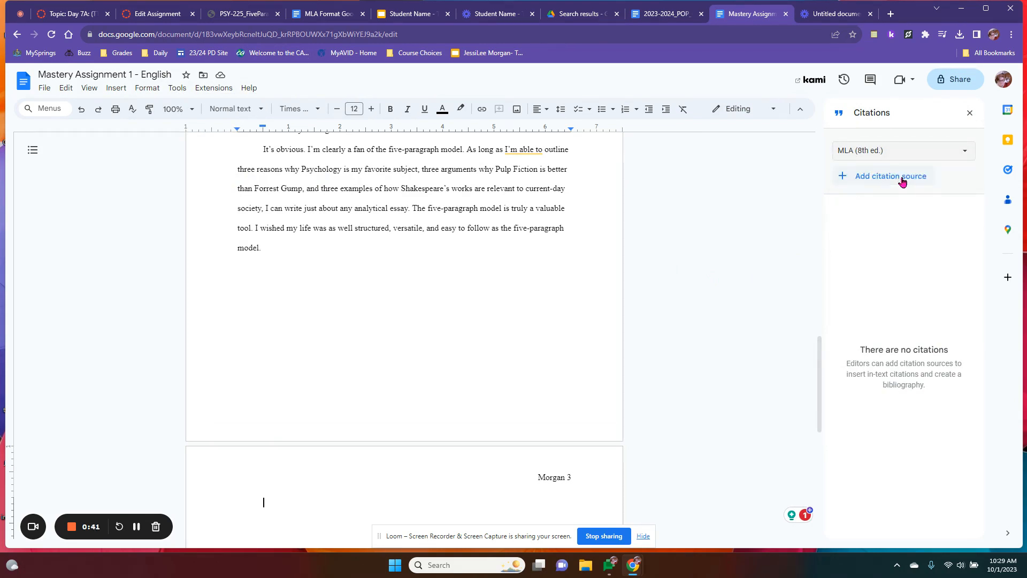
click(901, 179)
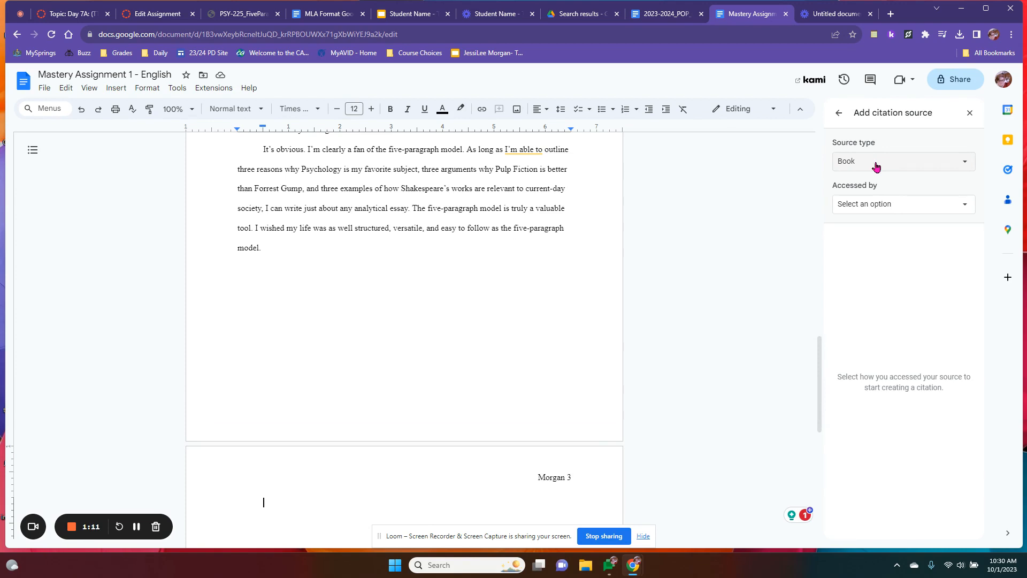
click(919, 214)
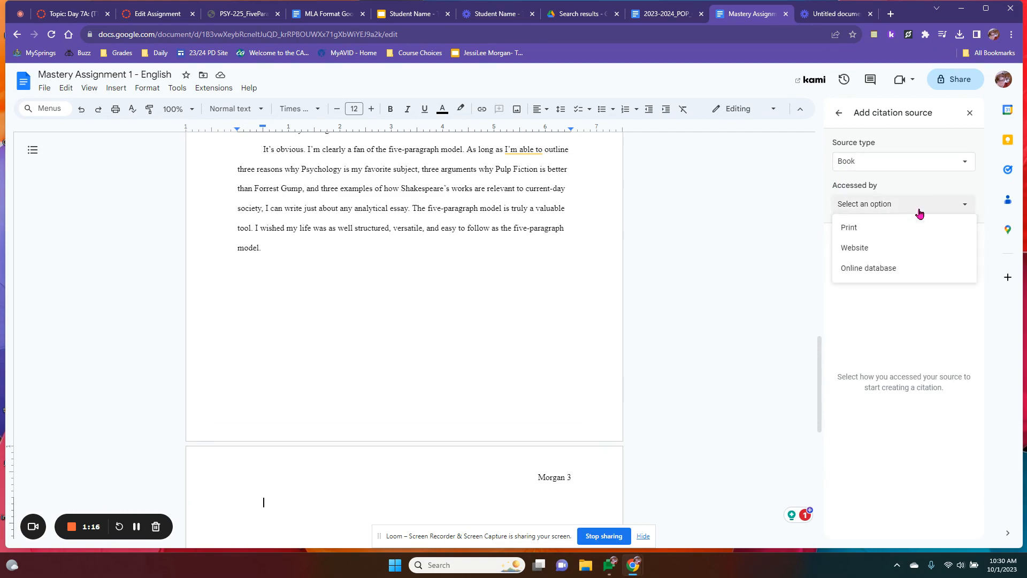
click(881, 229)
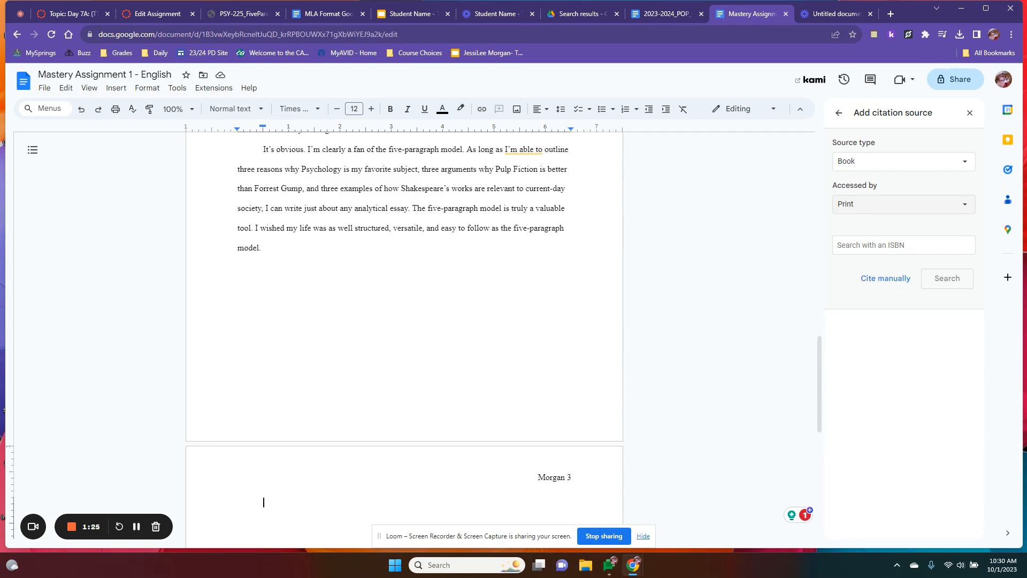
click(883, 246)
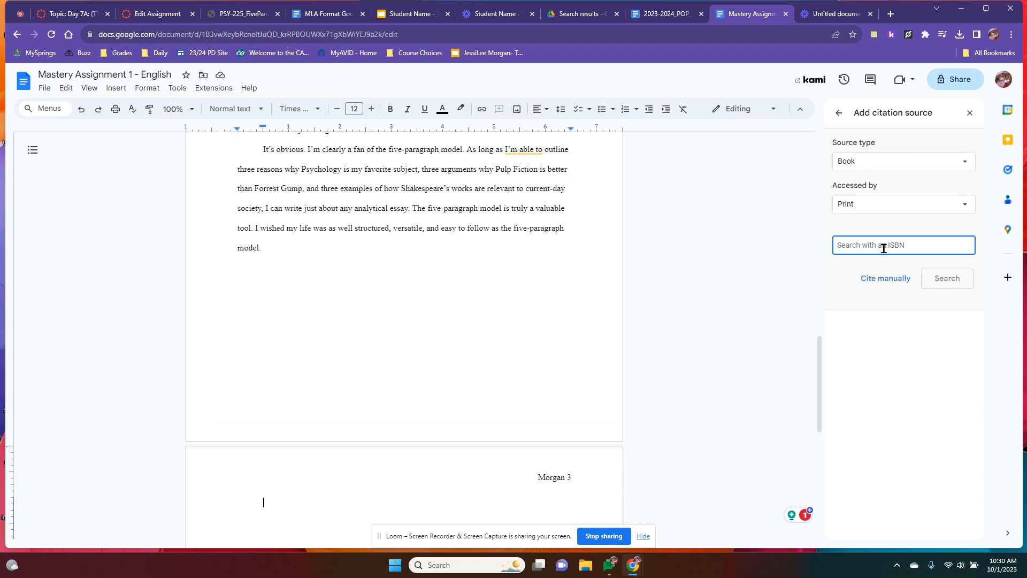
text(97)
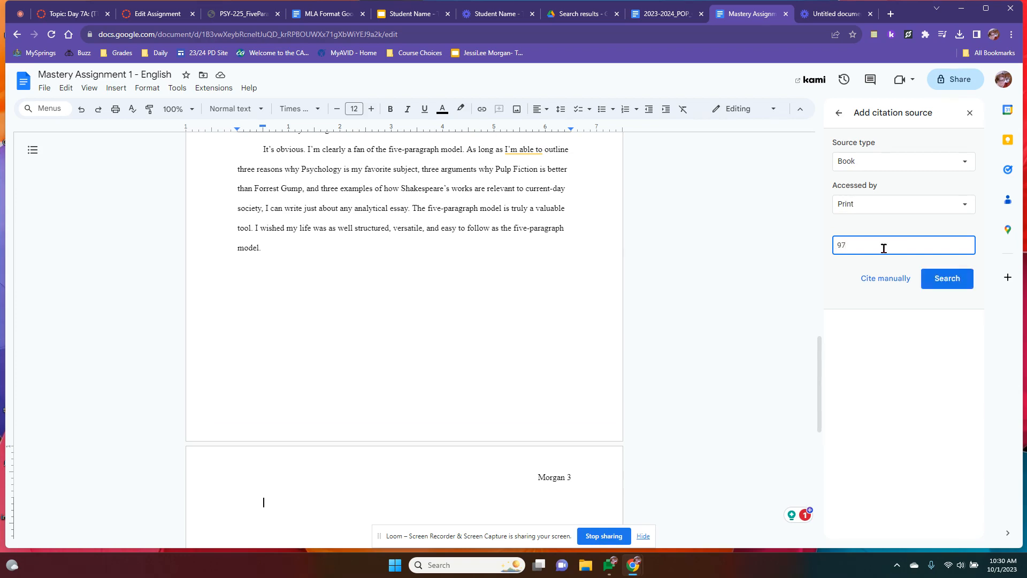
text(870)
key(BackSpace)
text(1101631522)
click(944, 286)
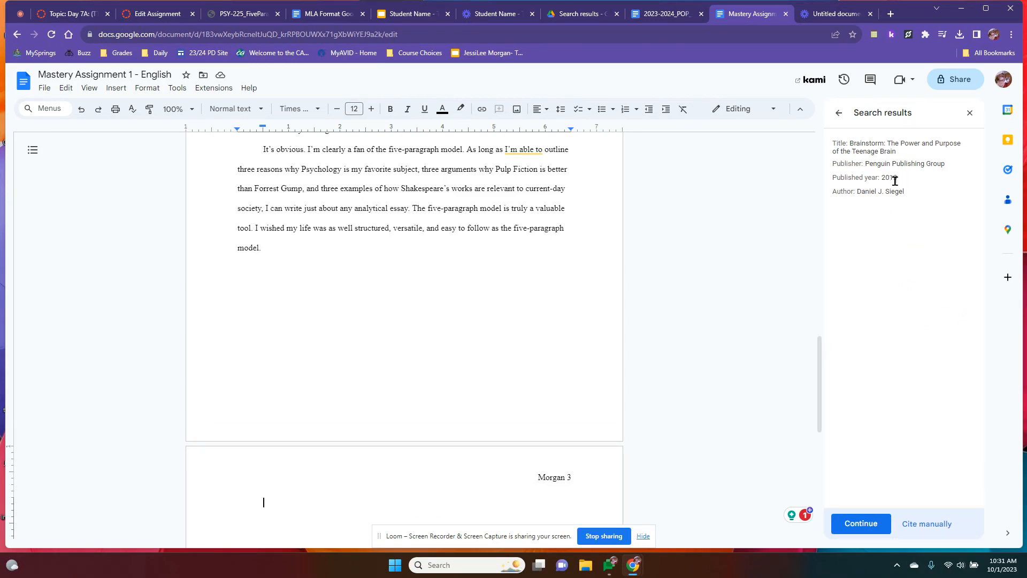
Step: Accept the found book Brainstorm, set its city to New York, and add it as a citation source
click(861, 524)
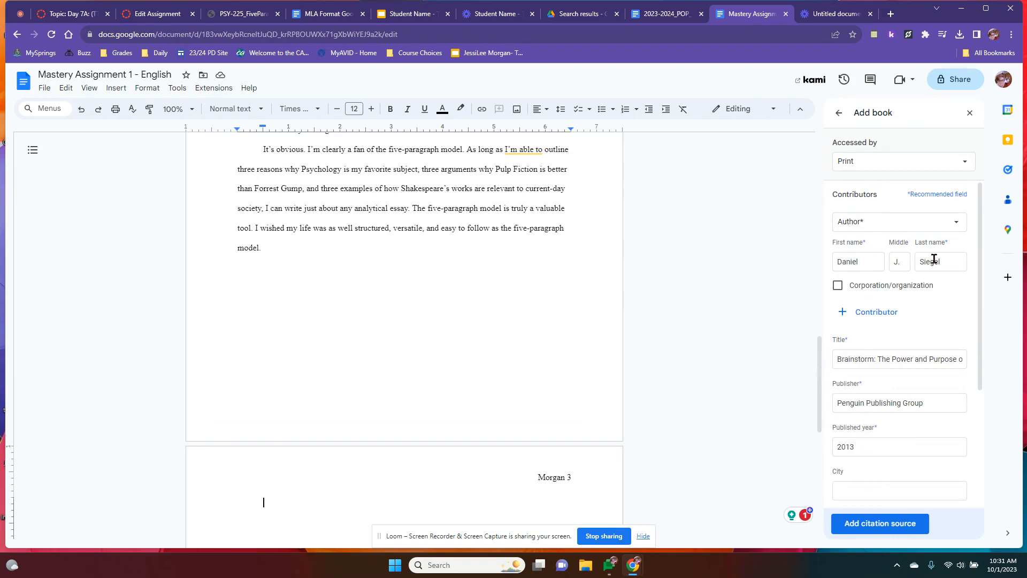
scroll(898, 301, down, 3)
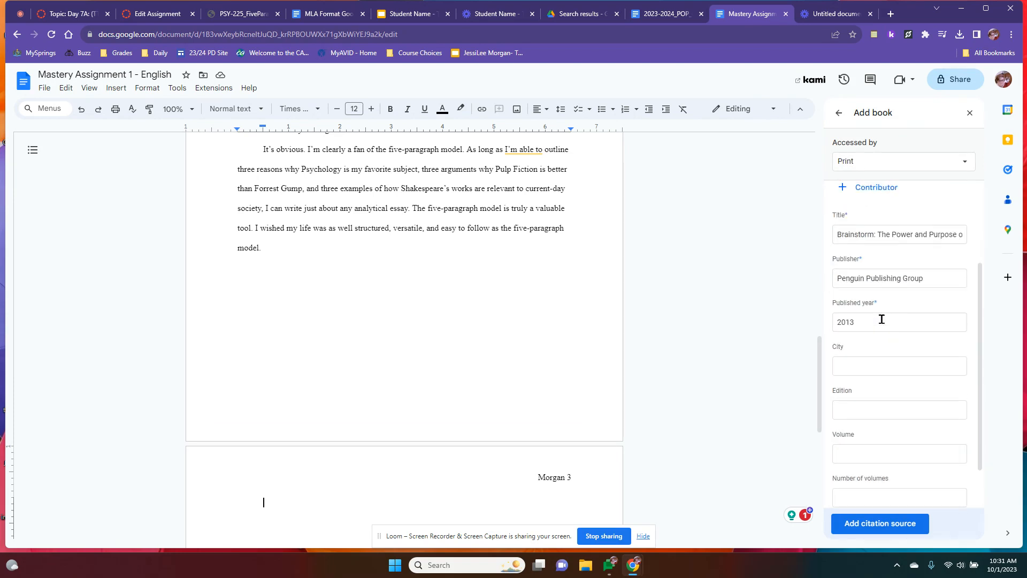
click(869, 362)
text(New York)
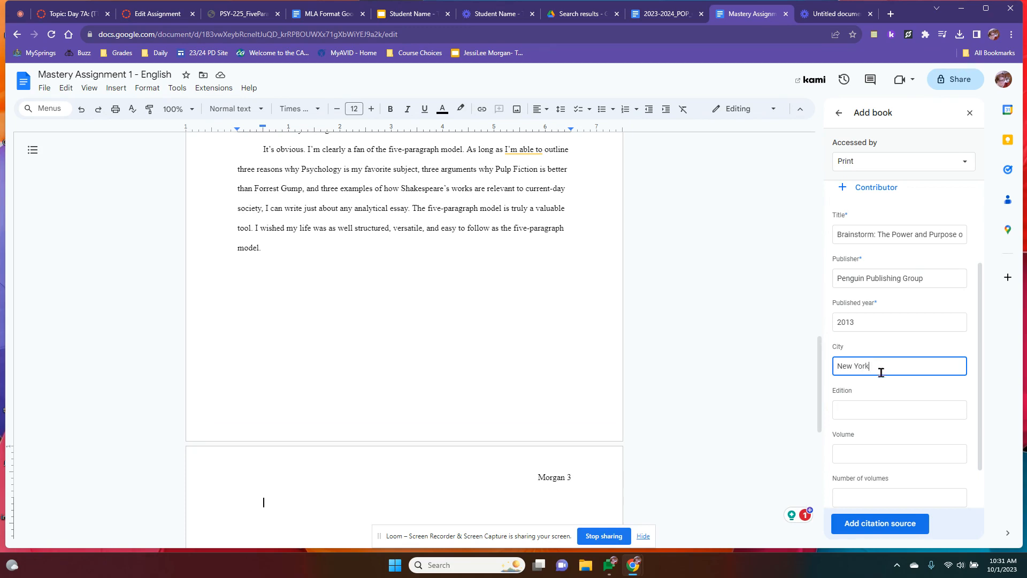
click(892, 400)
scroll(892, 396, down, 1)
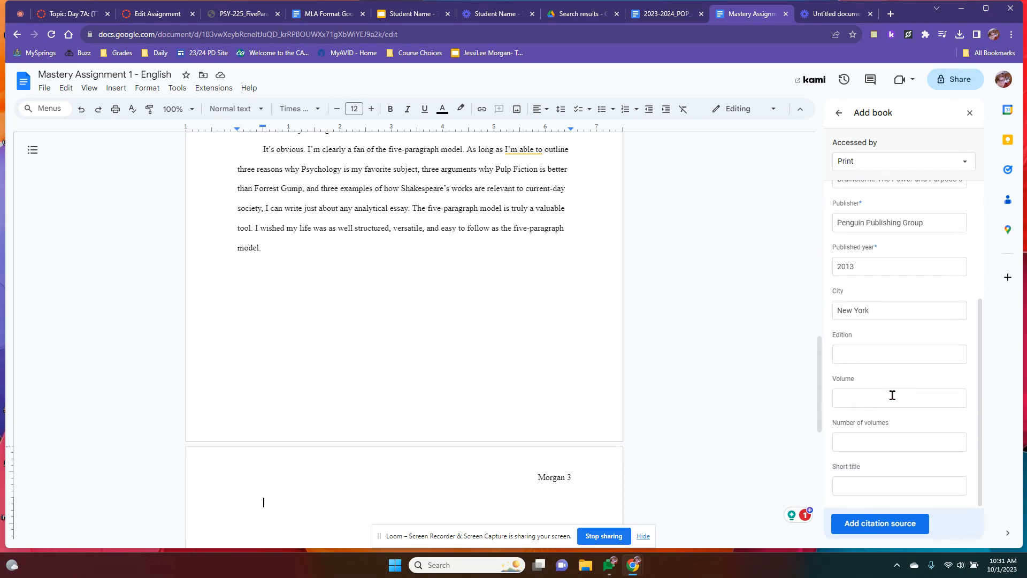
click(868, 528)
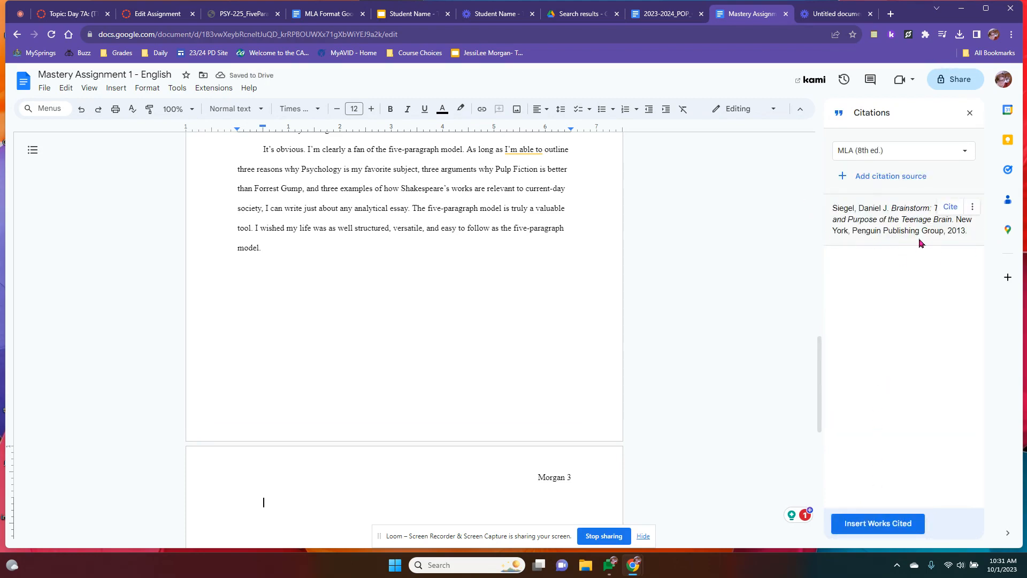
click(880, 178)
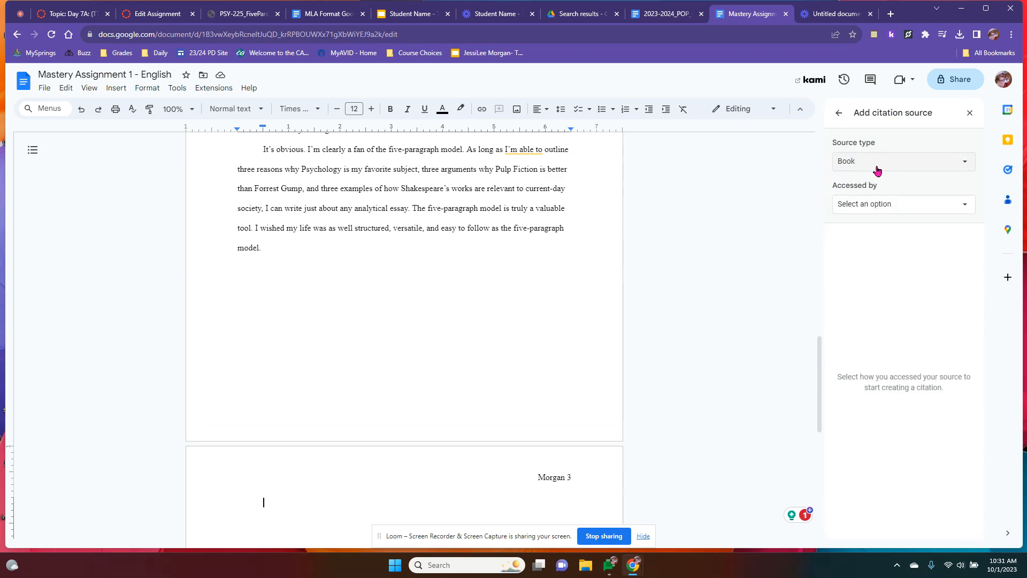
click(877, 171)
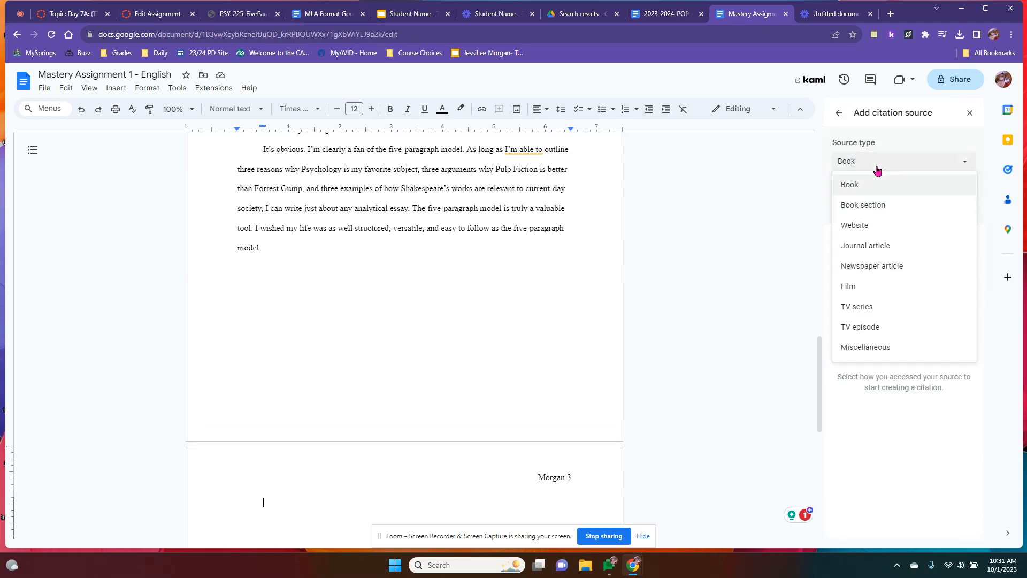
click(873, 226)
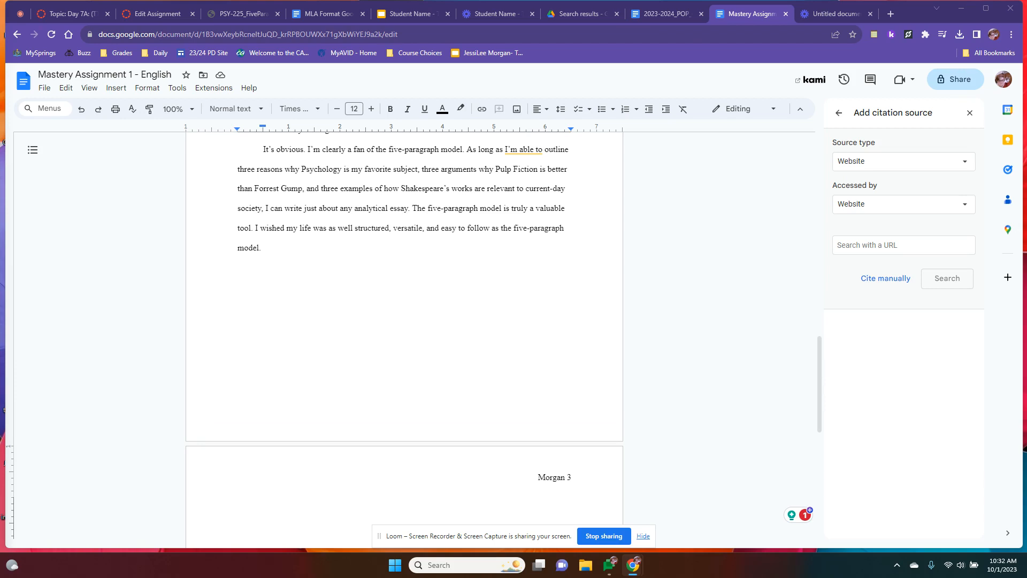
click(876, 245)
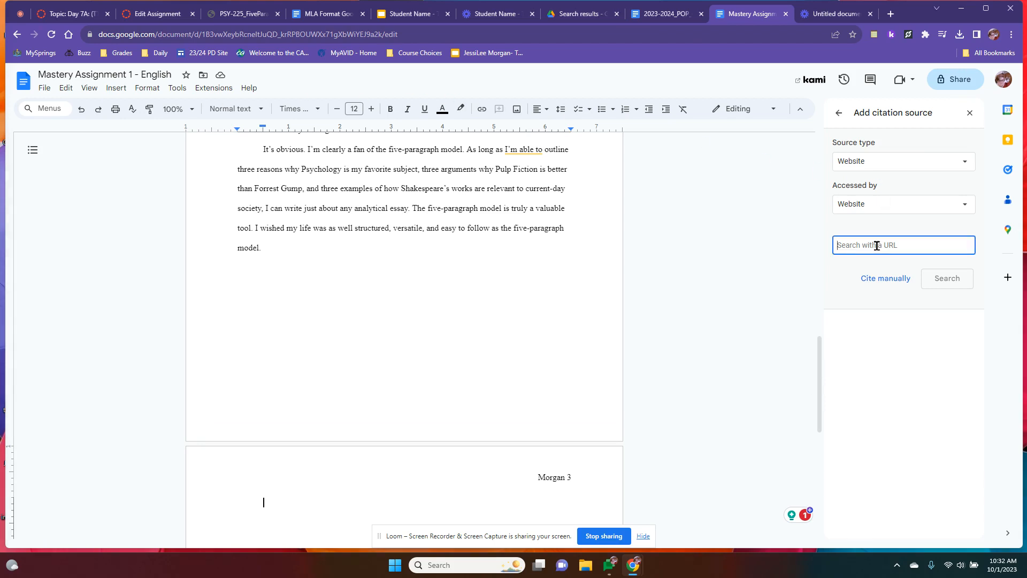
right_click(876, 245)
click(901, 328)
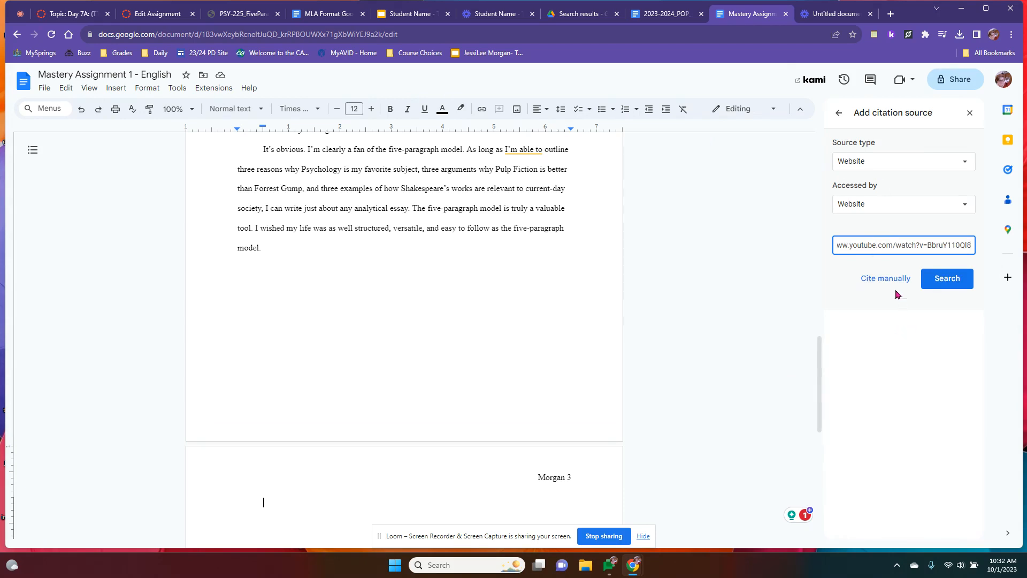
click(967, 284)
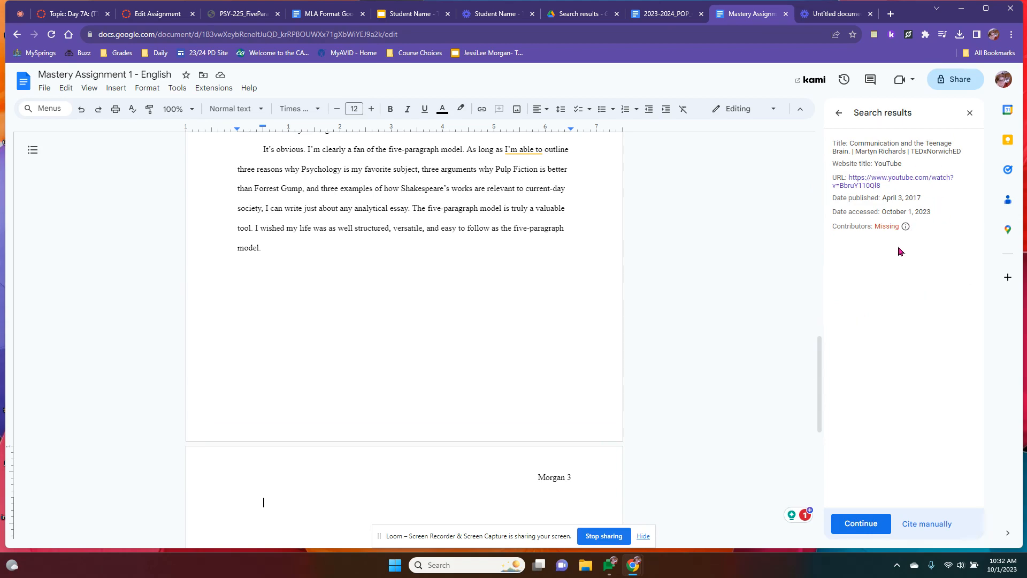
Step: Accept the found video details and enter the speaker's first and last name as the author
click(861, 524)
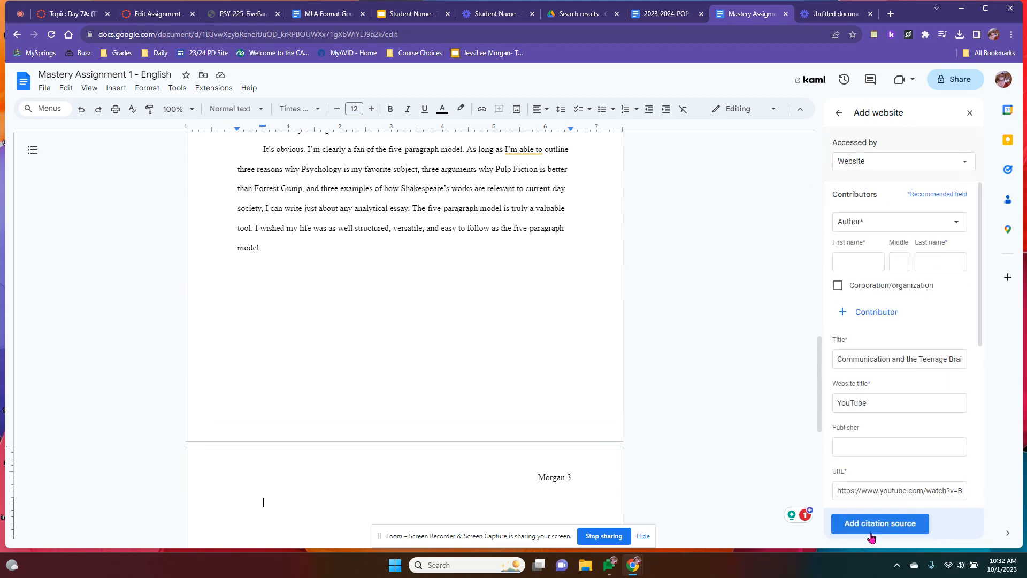
click(870, 266)
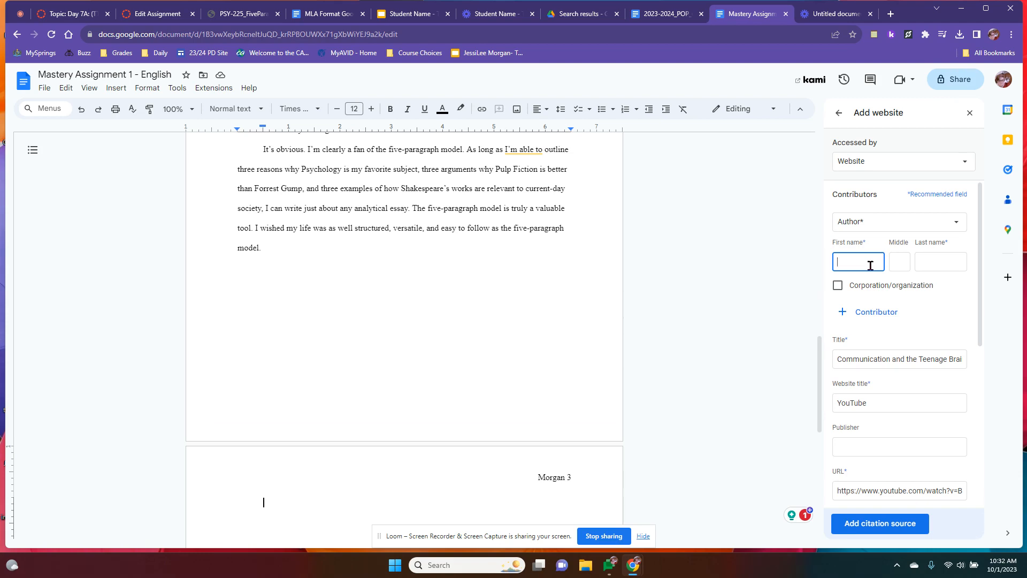
text(Ma)
text(rtyn)
text(Richards)
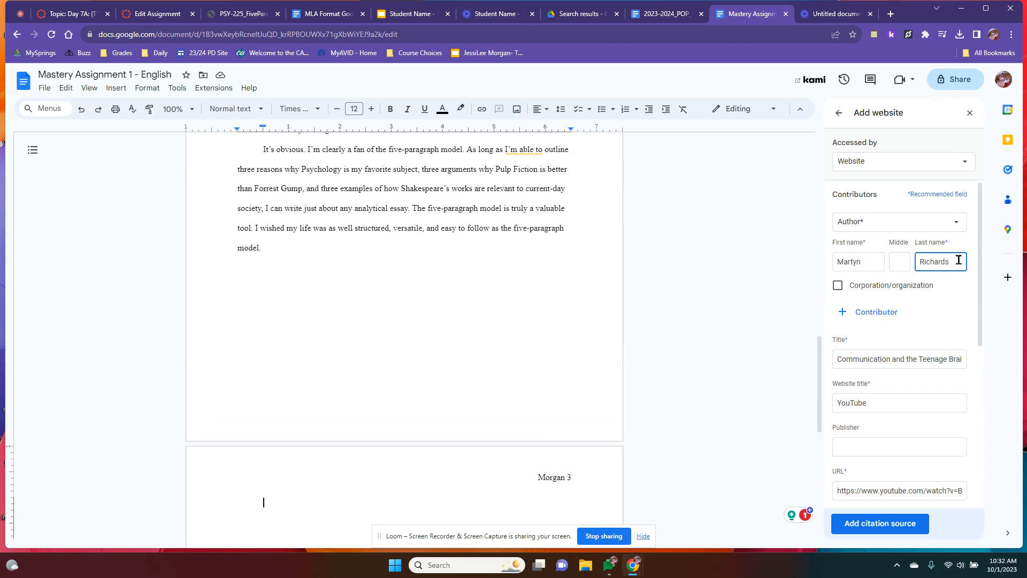
click(873, 261)
Step: Set the video's publisher to TEDx Talks, review the publication and access dates, and add the citation source
click(888, 451)
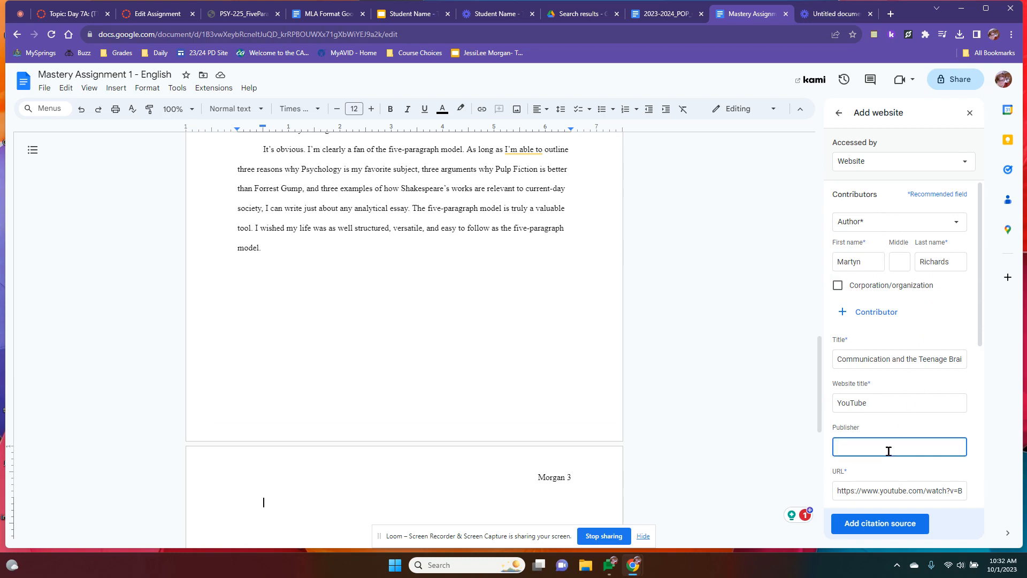
text(TEDx Talks)
scroll(896, 393, down, 3)
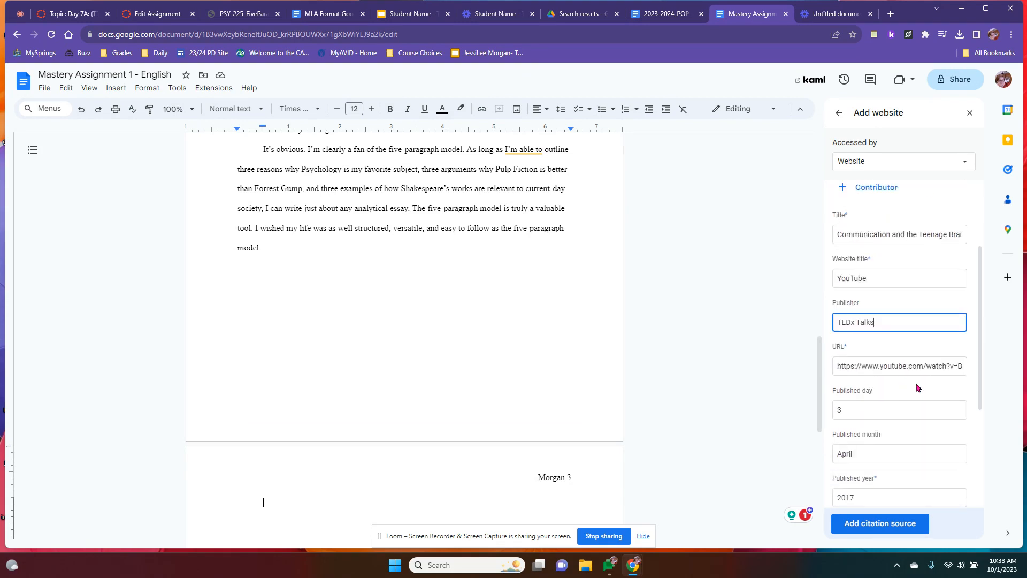
scroll(916, 380, down, 3)
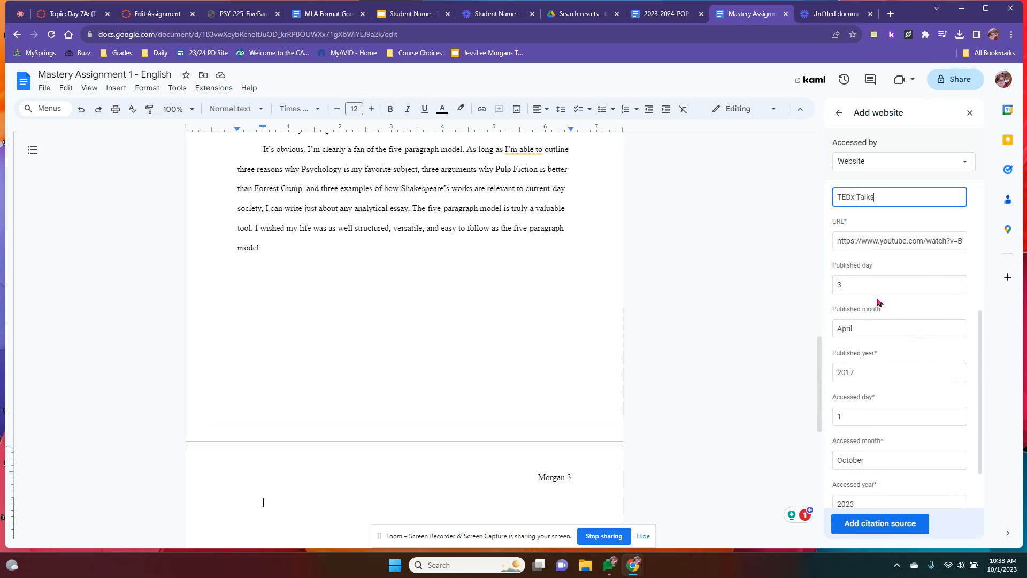
scroll(880, 445, down, 1)
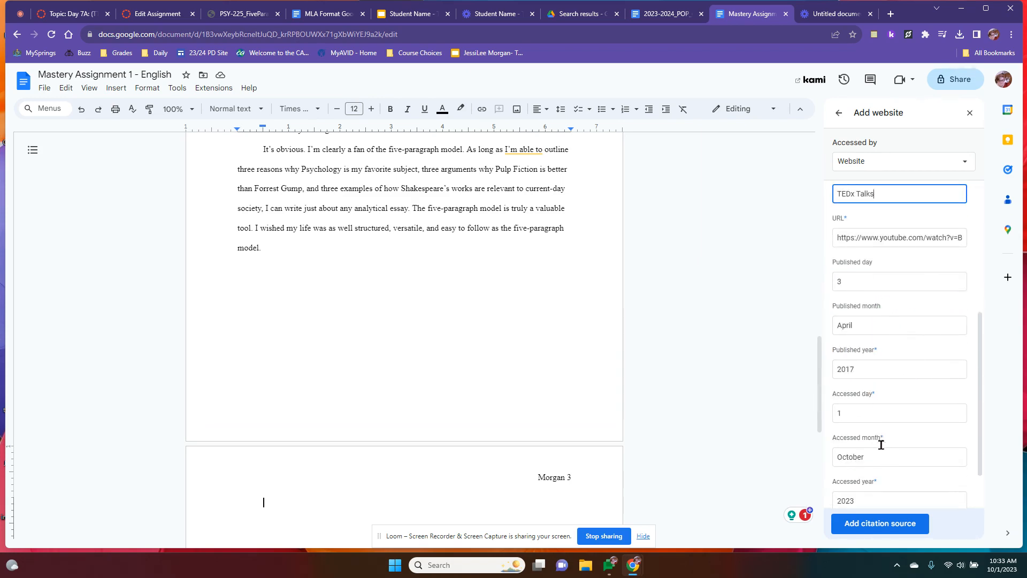
scroll(880, 433, down, 1)
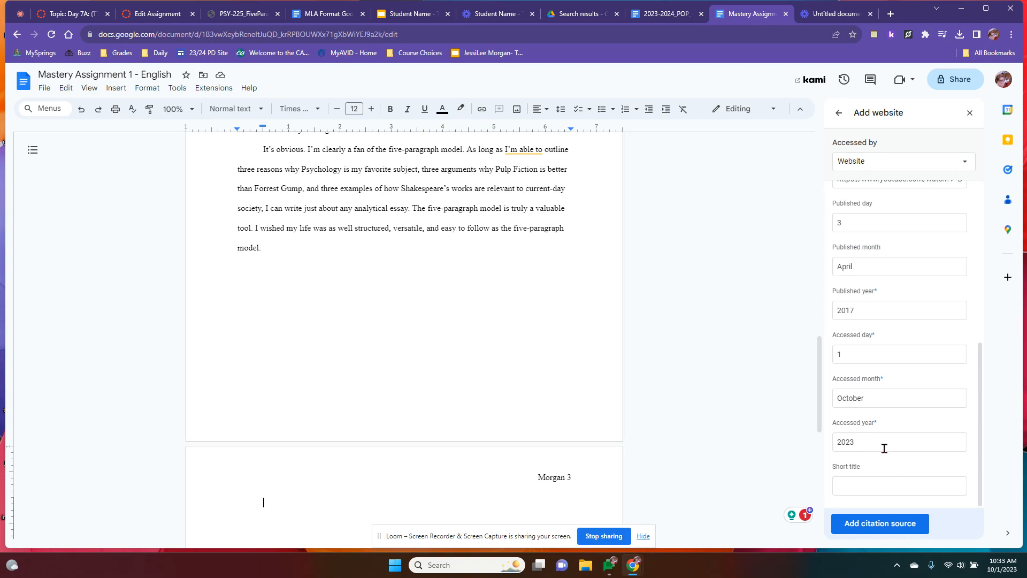
click(873, 523)
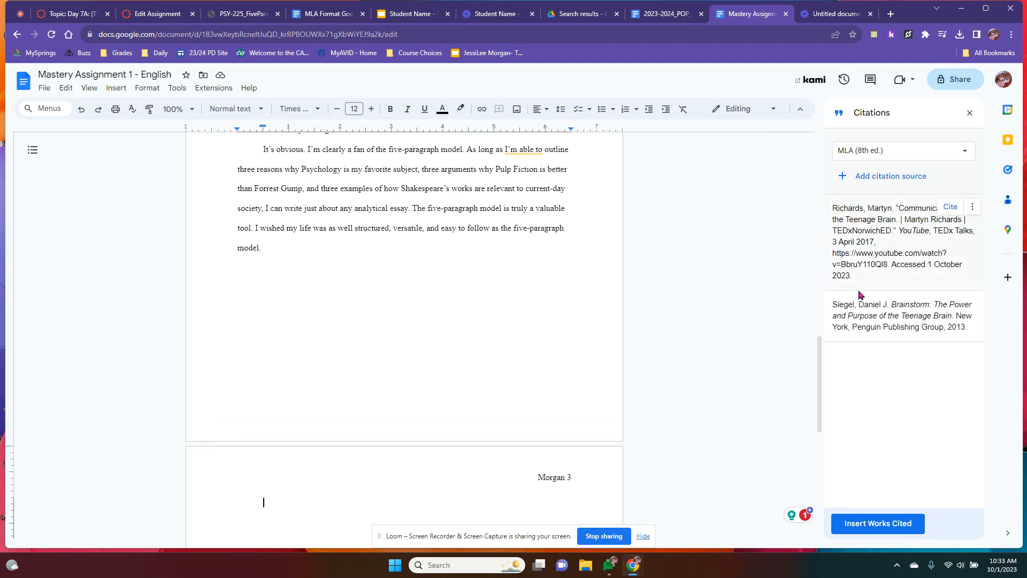
Step: Insert the Works Cited list on the new last page and place the cursor below its entries
click(862, 530)
scroll(378, 353, down, 7)
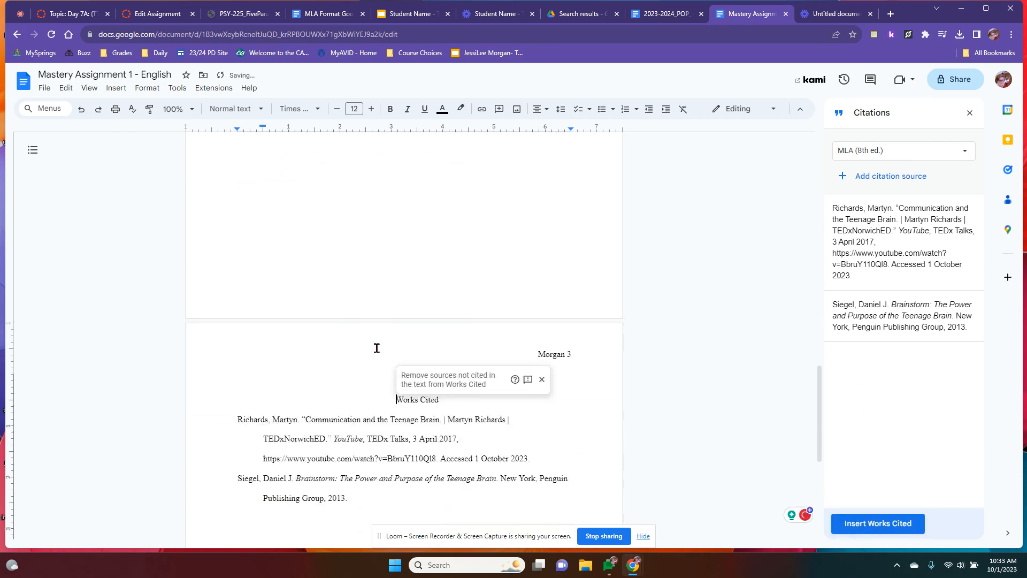
click(401, 313)
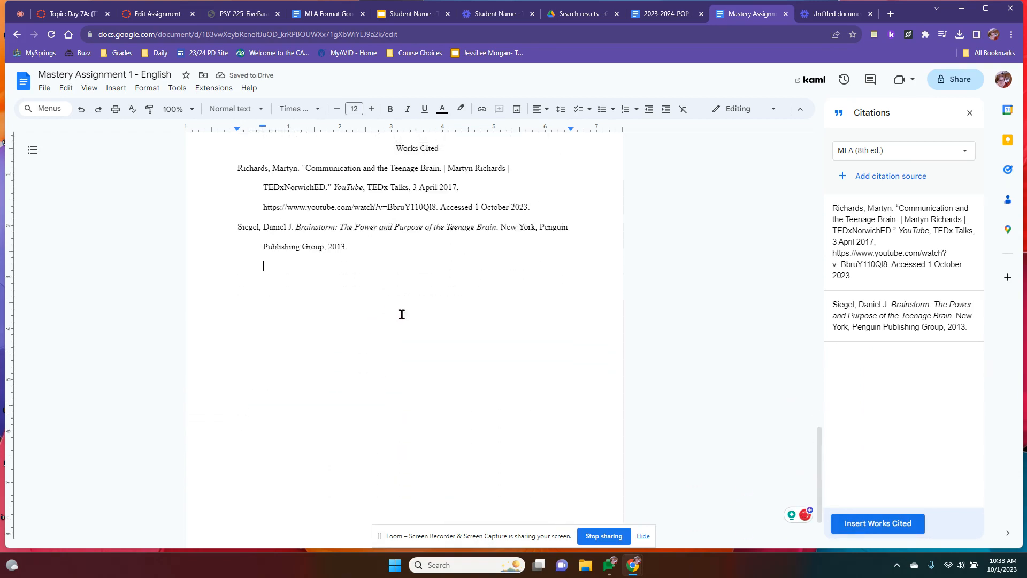
scroll(402, 342, up, 2)
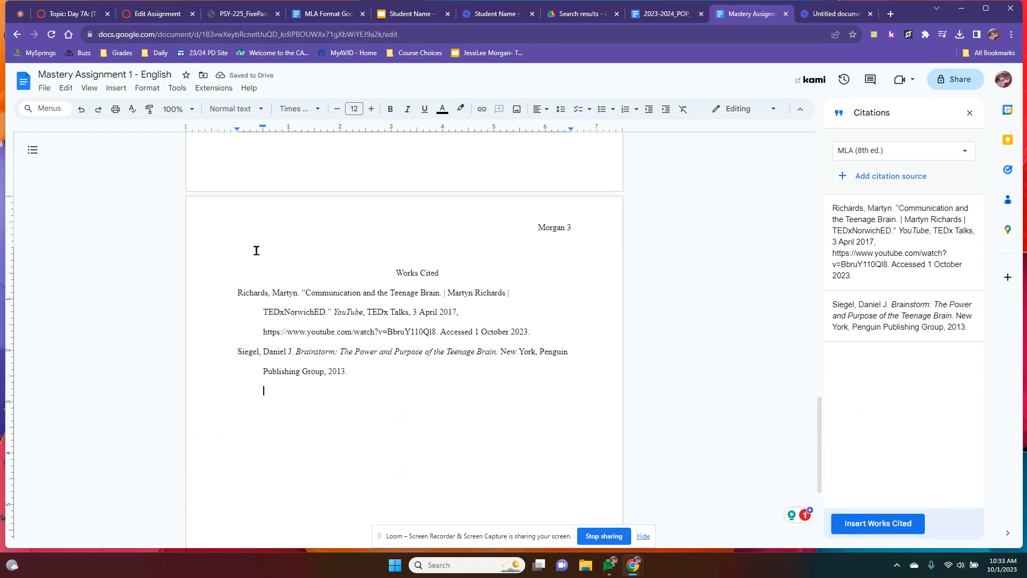